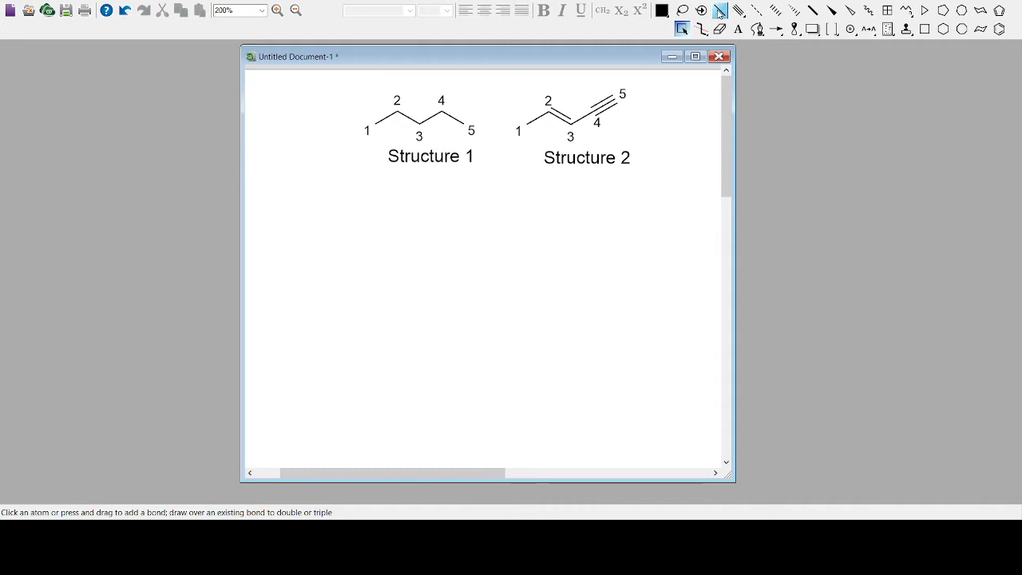
Draw a five-carbon zigzag chain of single bonds in the blank area below Structure 1, undoing the stray detached bond
{"action": "left_click", "coordinate": [719, 11]}
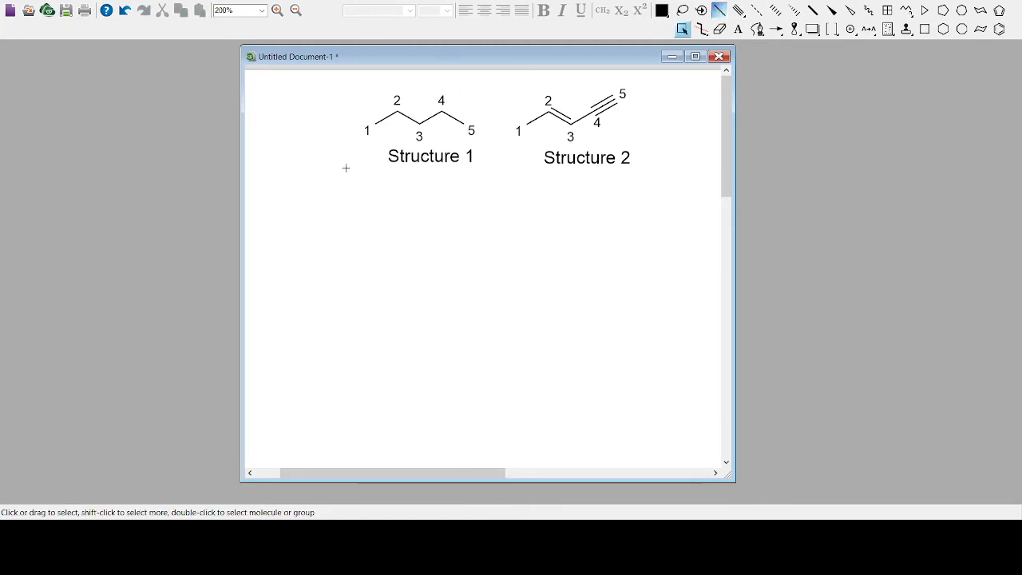
{"action": "left_click", "coordinate": [286, 248]}
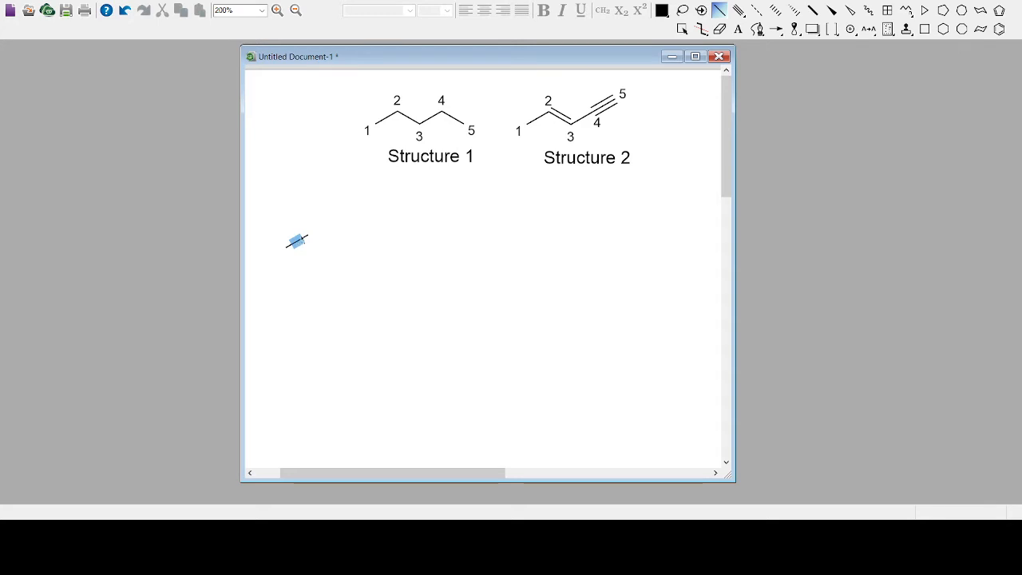
{"action": "left_click", "coordinate": [309, 235]}
{"action": "left_click", "coordinate": [330, 246]}
{"action": "left_click", "coordinate": [352, 237]}
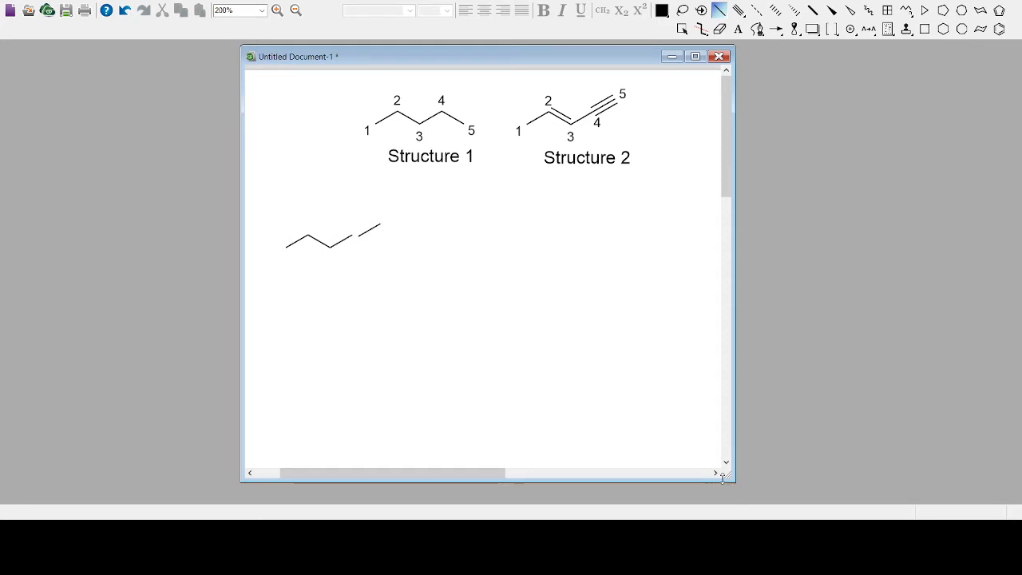
{"action": "key", "text": "ctrl+z"}
{"action": "left_click", "coordinate": [353, 236]}
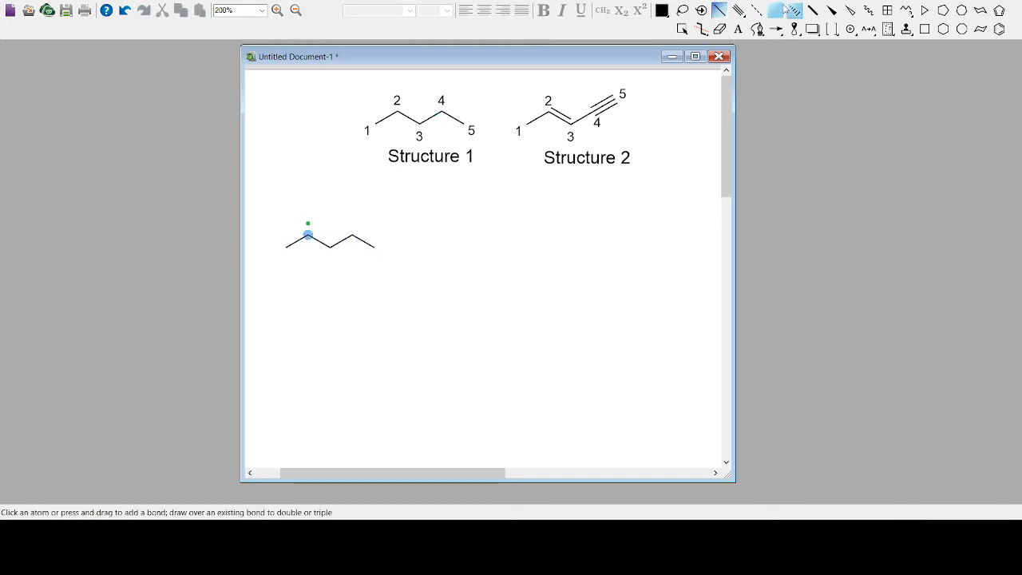
Select the new five-carbon chain and show atom numbers 1 to 5 on its carbons
{"action": "left_click", "coordinate": [684, 30]}
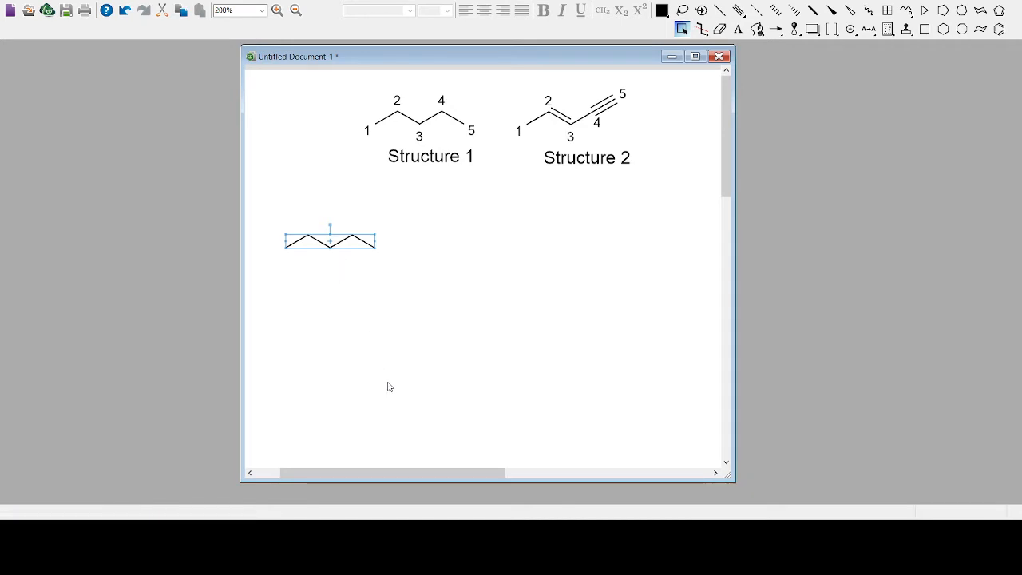
{"action": "left_click", "coordinate": [571, 368]}
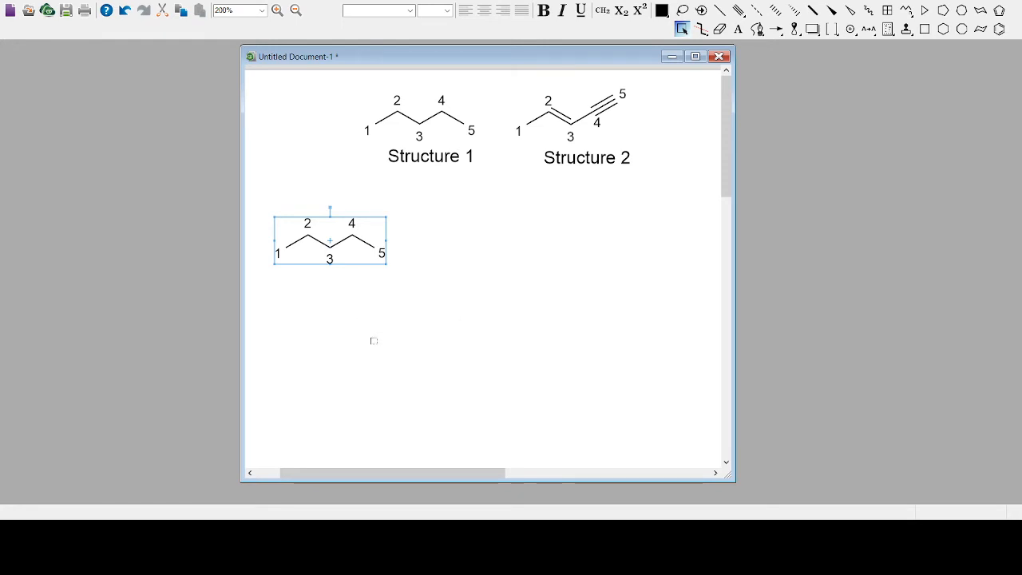
{"action": "left_click", "coordinate": [420, 330]}
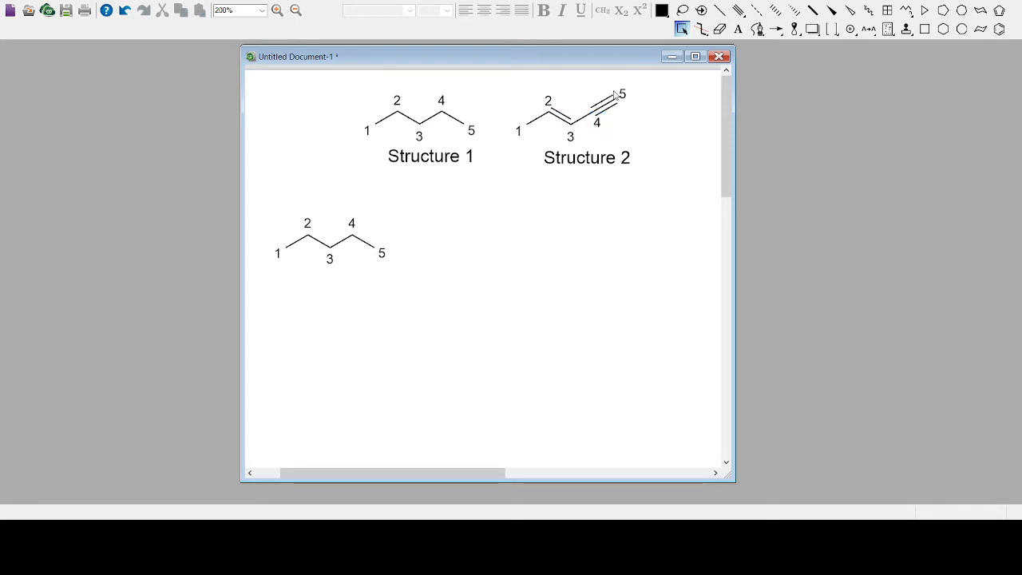
Draw a second five-carbon zigzag chain of single bonds to the right of the numbered chain
{"action": "left_click", "coordinate": [719, 11]}
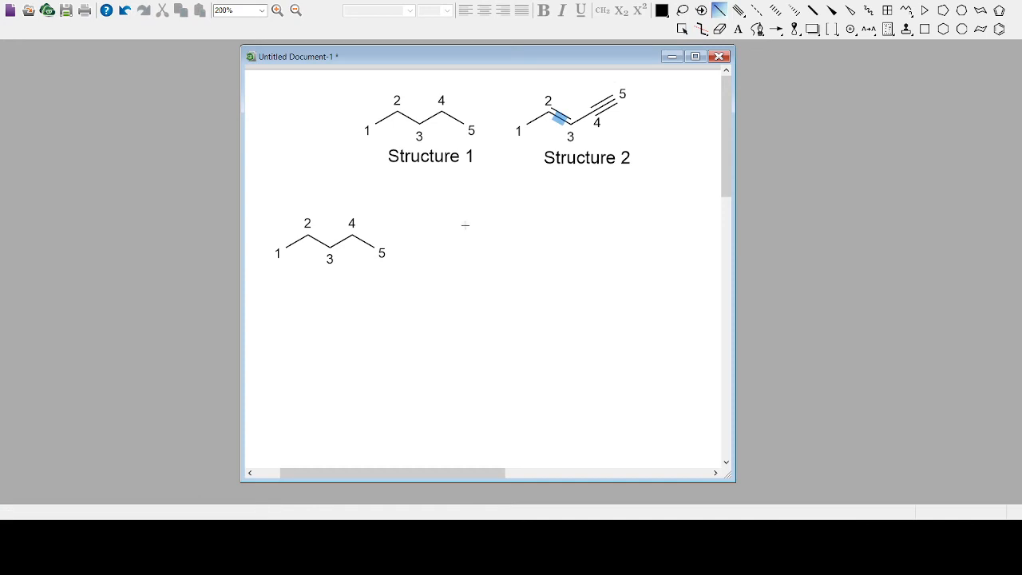
{"action": "left_click", "coordinate": [447, 249]}
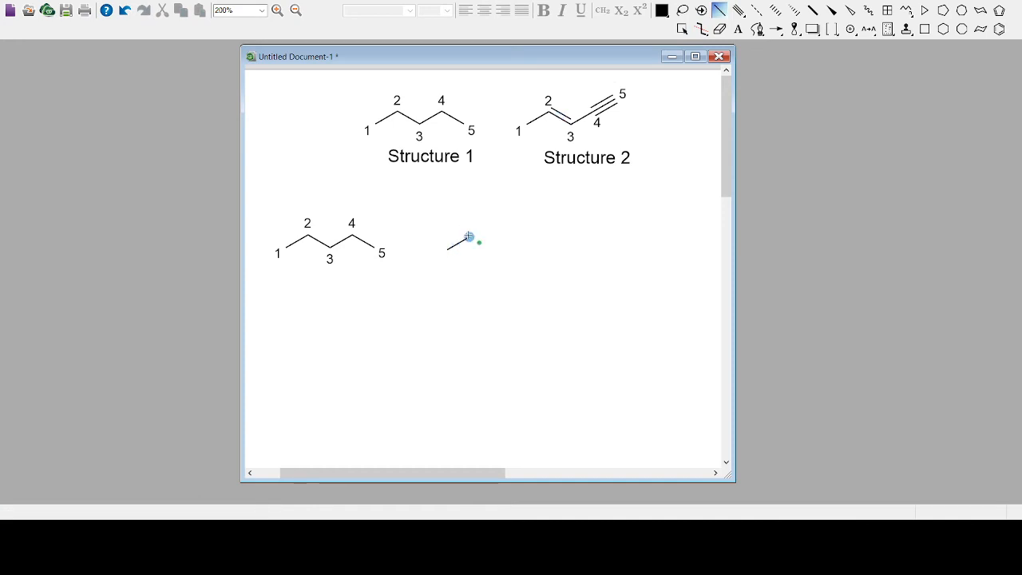
{"action": "left_click", "coordinate": [469, 238]}
{"action": "left_click", "coordinate": [491, 250]}
{"action": "left_click", "coordinate": [514, 237]}
{"action": "left_click", "coordinate": [682, 29]}
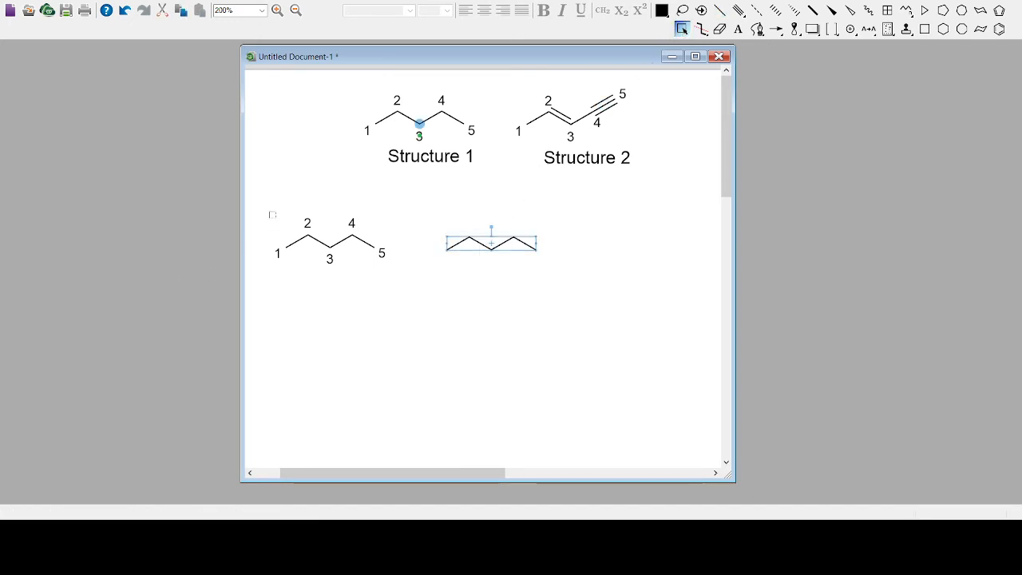
Duplicate the numbered five-carbon chain and place the copy below and between the two drawn chains
{"action": "left_click_drag", "start_coordinate": [272, 215], "coordinate": [409, 298]}
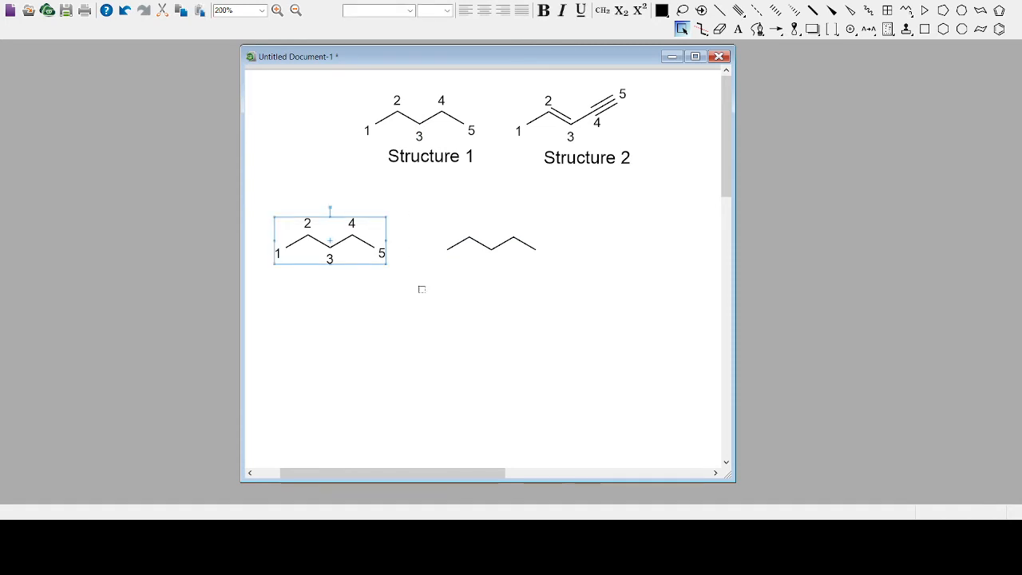
{"action": "left_click", "coordinate": [384, 330]}
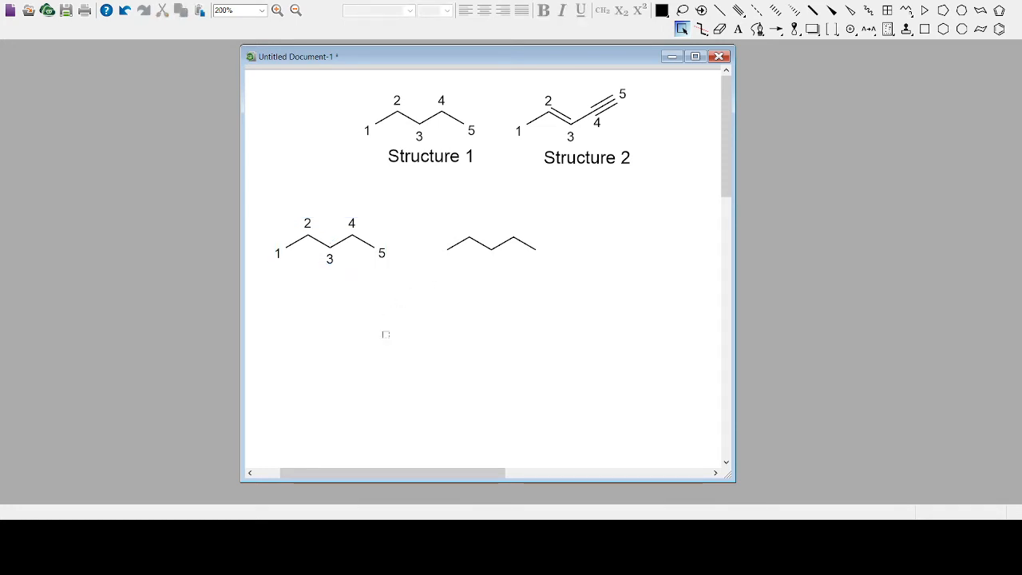
{"action": "key", "text": "ctrl+v"}
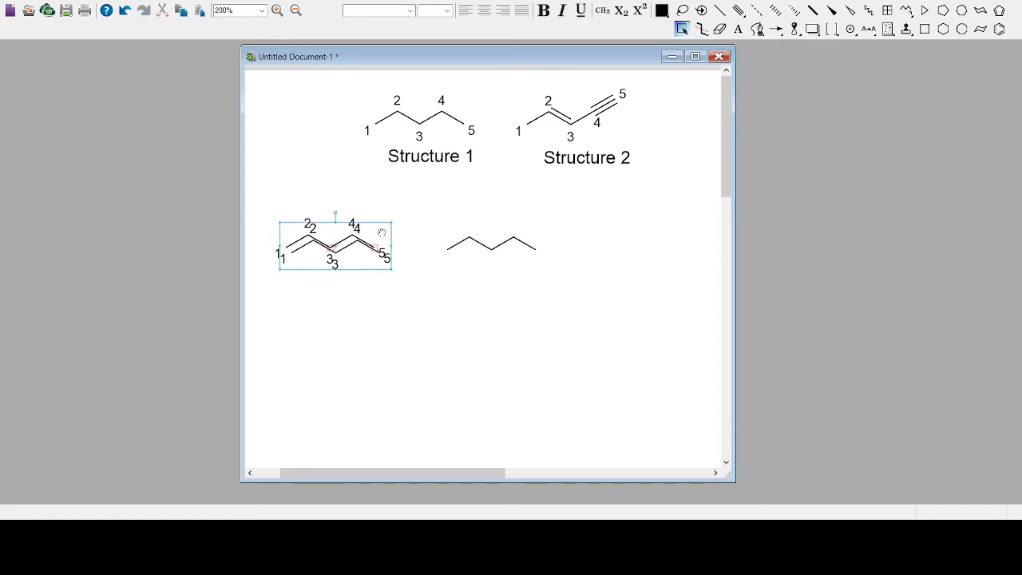
{"action": "left_click_drag", "start_coordinate": [380, 234], "coordinate": [491, 298]}
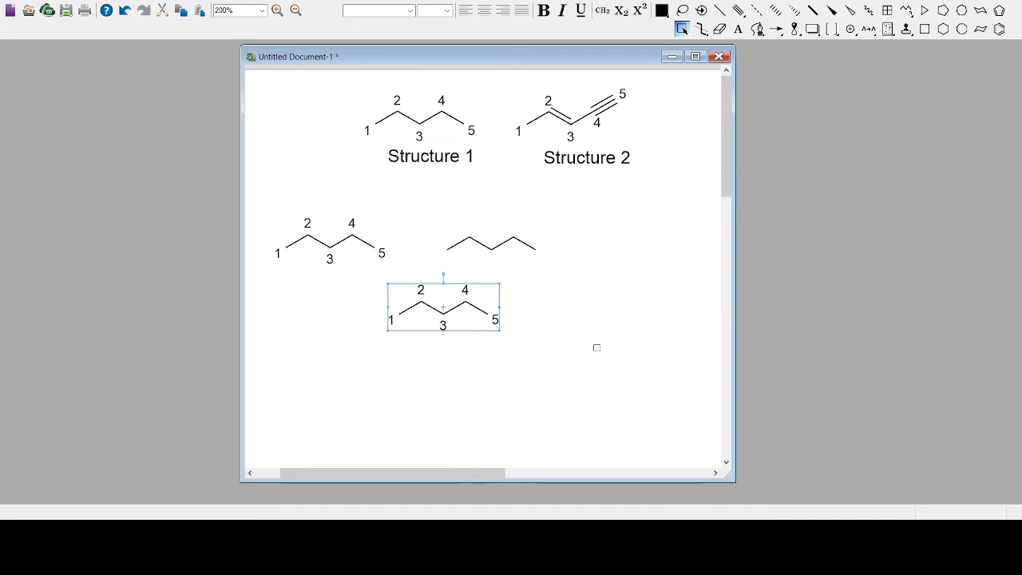
{"action": "left_click", "coordinate": [596, 347]}
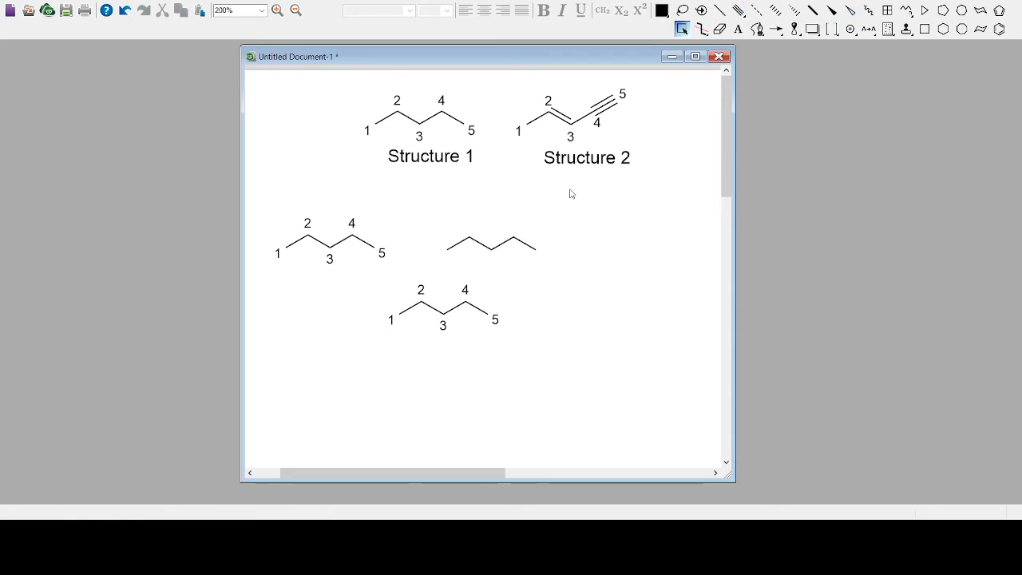
Convert the bonds between carbons 2 and 3 and between carbons 4 and 5 of the copied chain to double bonds
{"action": "left_click", "coordinate": [720, 10]}
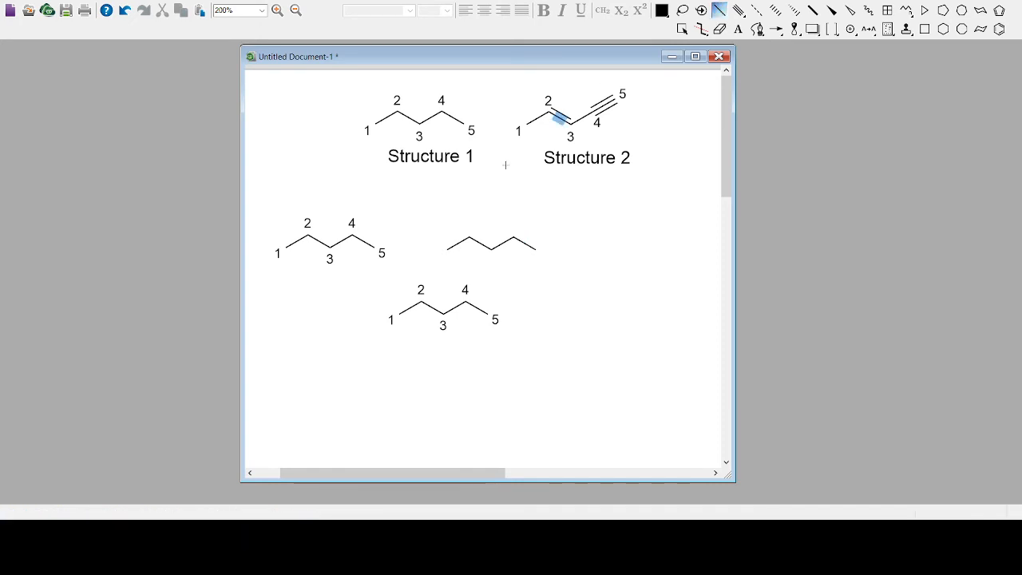
{"action": "left_click", "coordinate": [431, 308]}
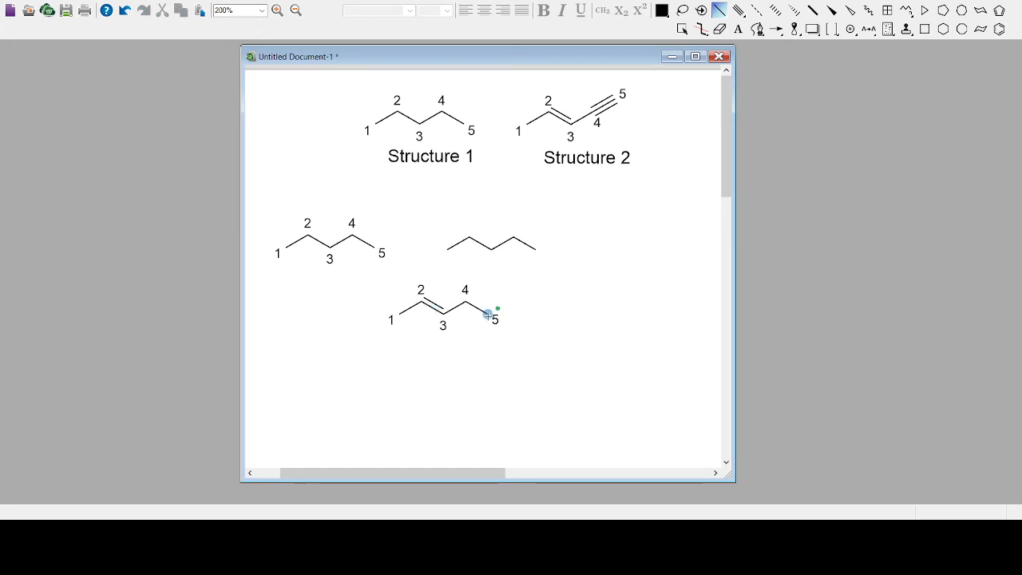
{"action": "left_click", "coordinate": [739, 11]}
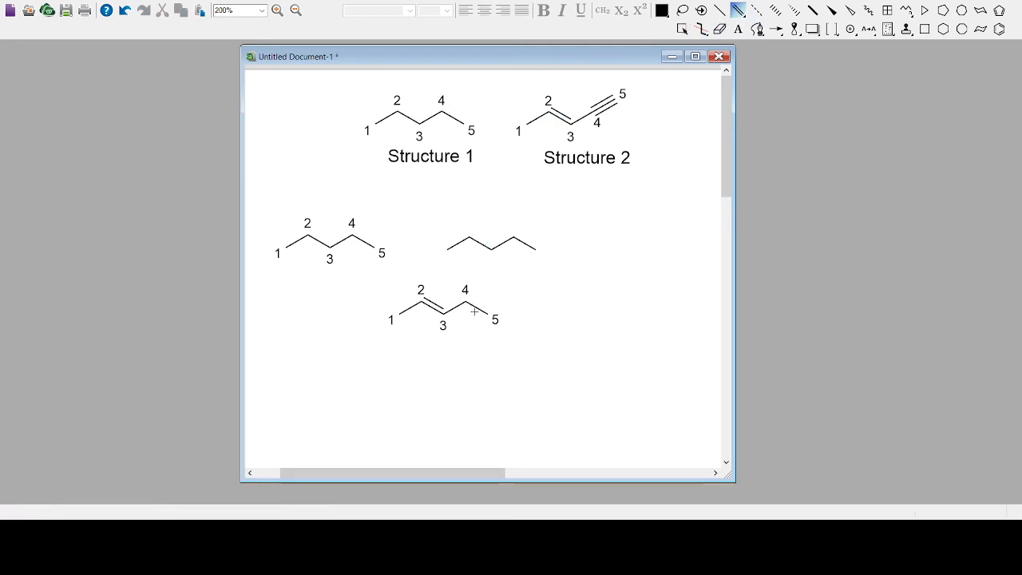
{"action": "left_click", "coordinate": [476, 309]}
Change the bond between carbons 4 and 5 of the copied chain to a triple bond
{"action": "left_click", "coordinate": [721, 13]}
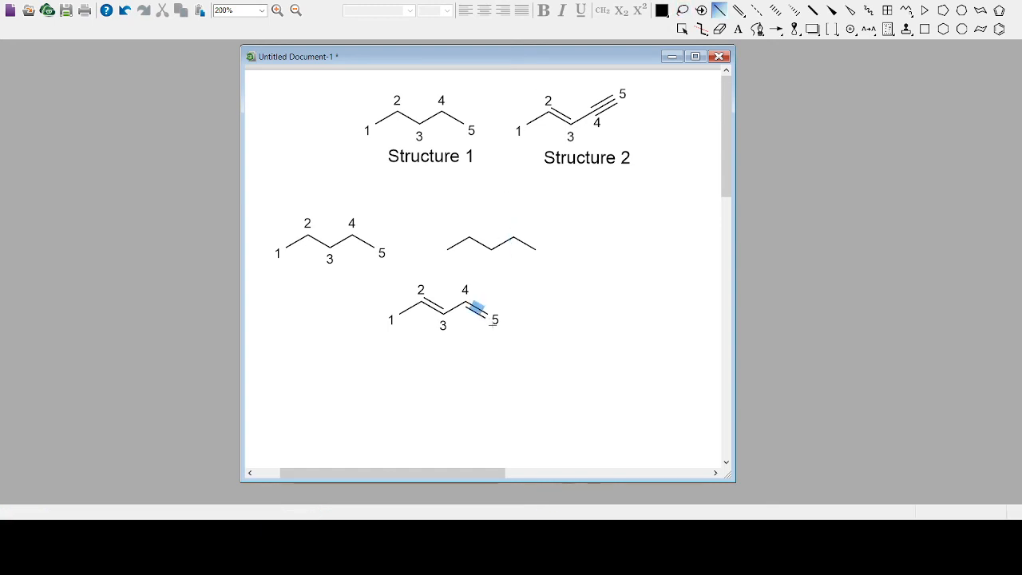
{"action": "left_click", "coordinate": [743, 12]}
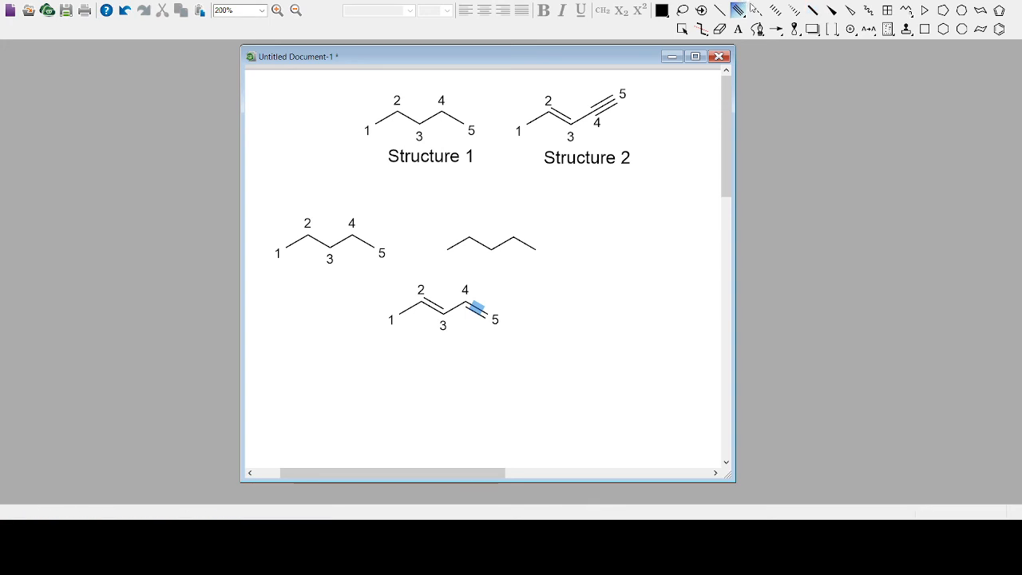
{"action": "left_click", "coordinate": [739, 11]}
{"action": "left_click", "coordinate": [477, 308]}
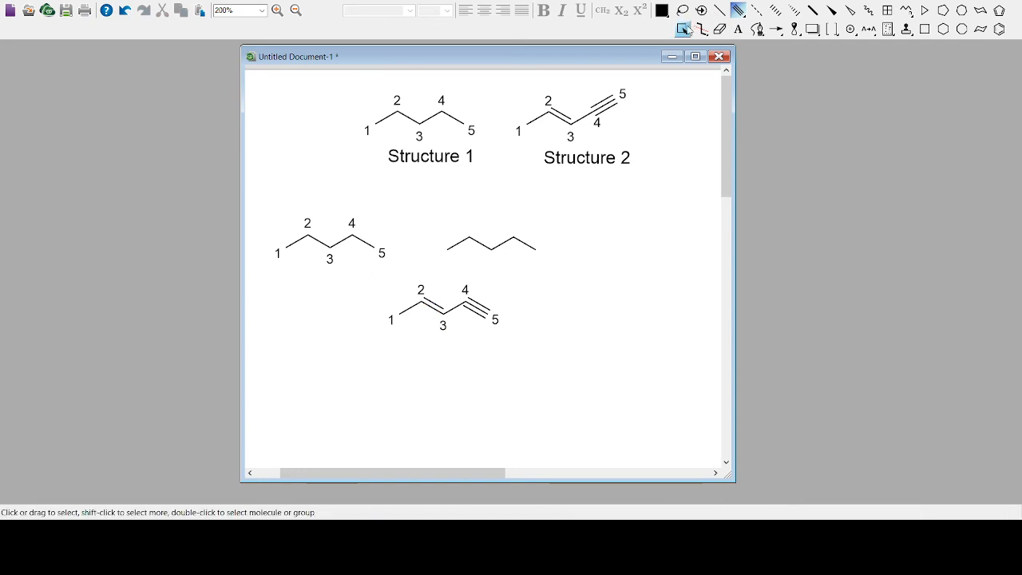
Clean up the geometry of the copied chain with the double and triple bonds, aligning carbons 3, 4 and 5 in a straight line
{"action": "left_click", "coordinate": [684, 29]}
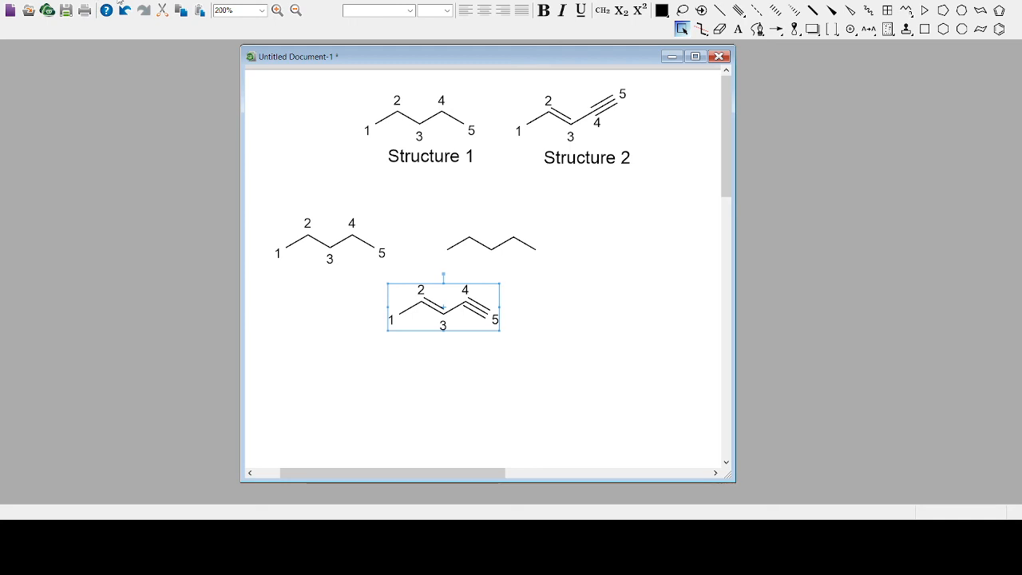
{"action": "left_click", "coordinate": [123, 65]}
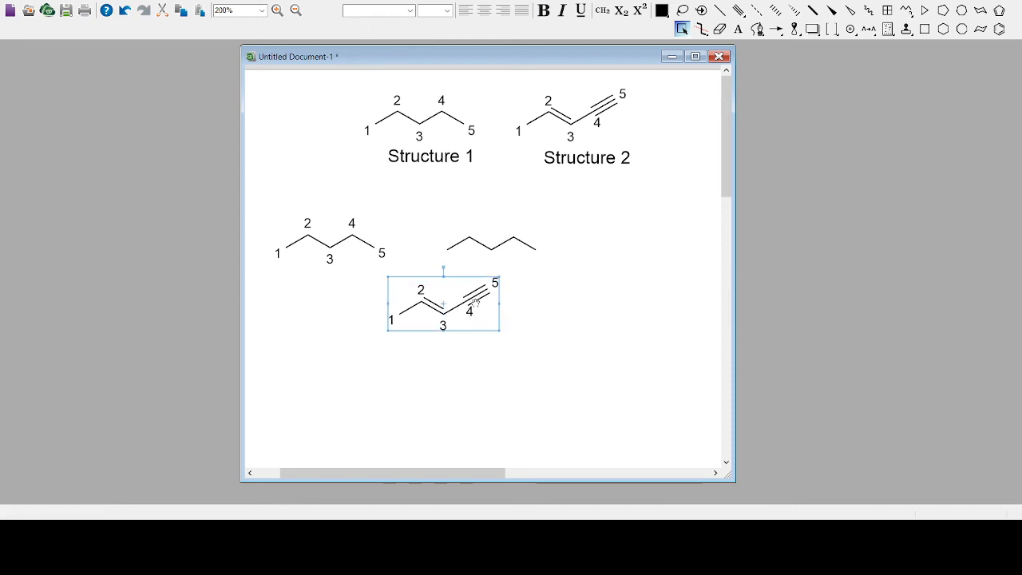
{"action": "left_click", "coordinate": [567, 309]}
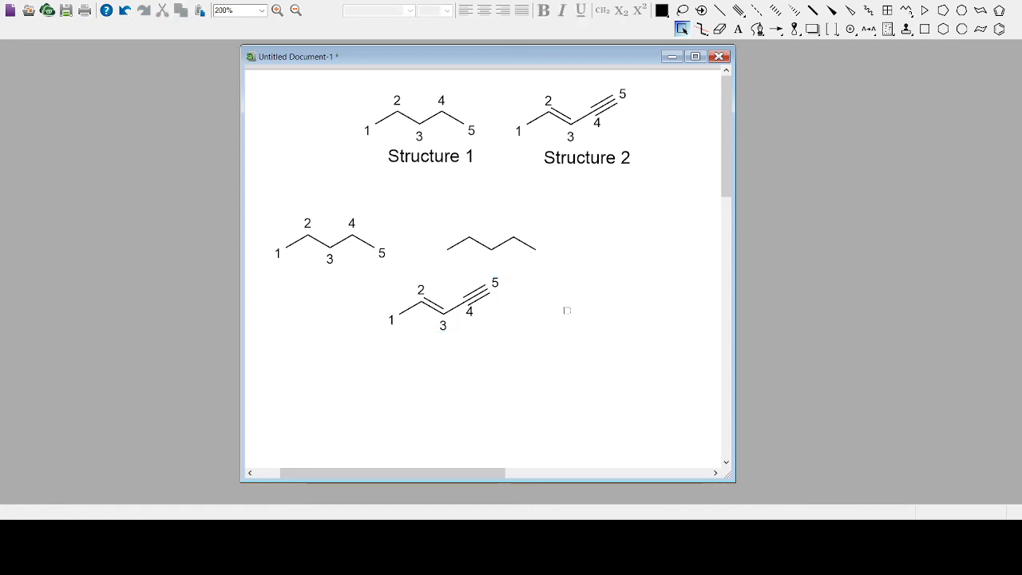